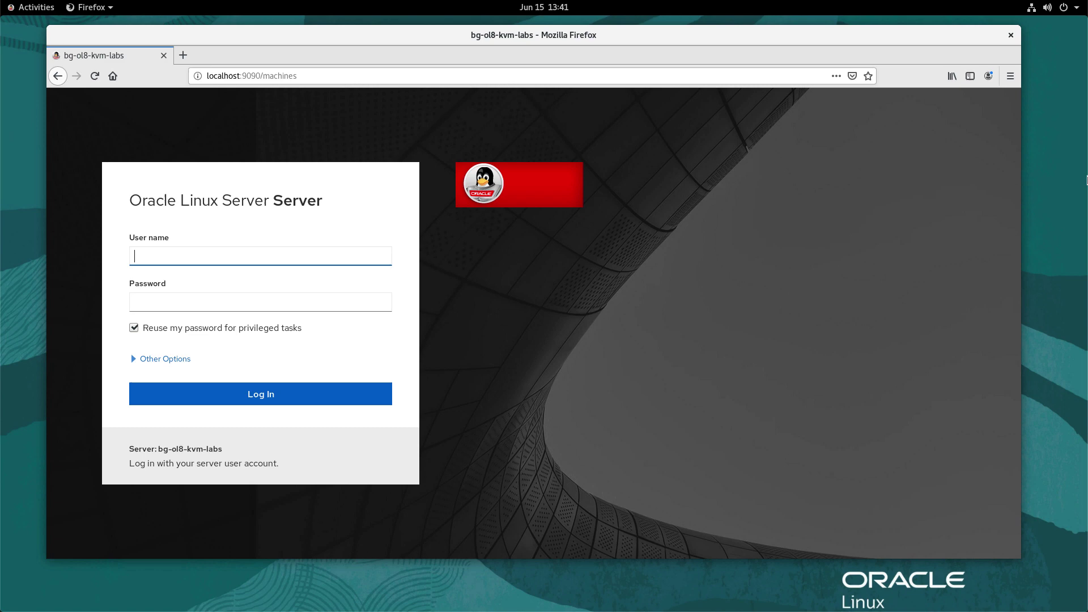
type("oracle")
- Log in to Cockpit as oracle with the pasted password, keeping 'Reuse my password' checked
key("Tab")
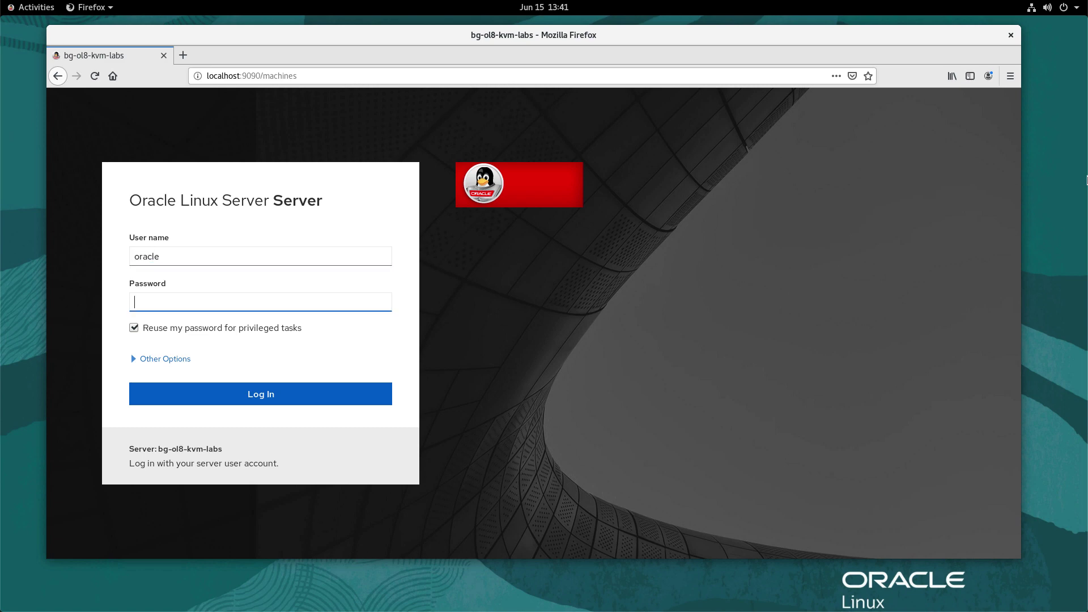
right_click(147, 304)
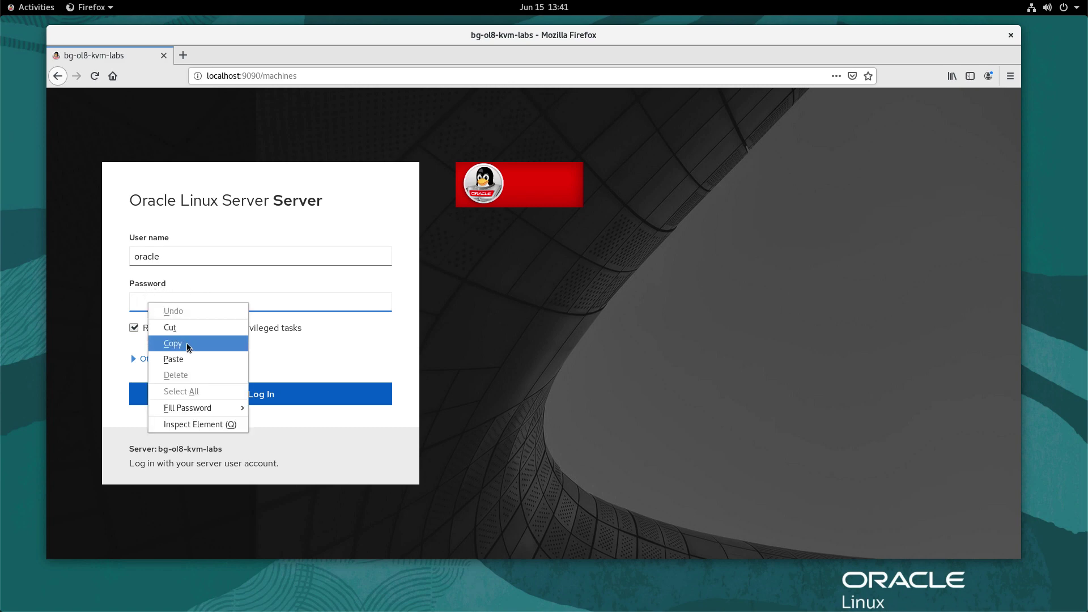
left_click(194, 360)
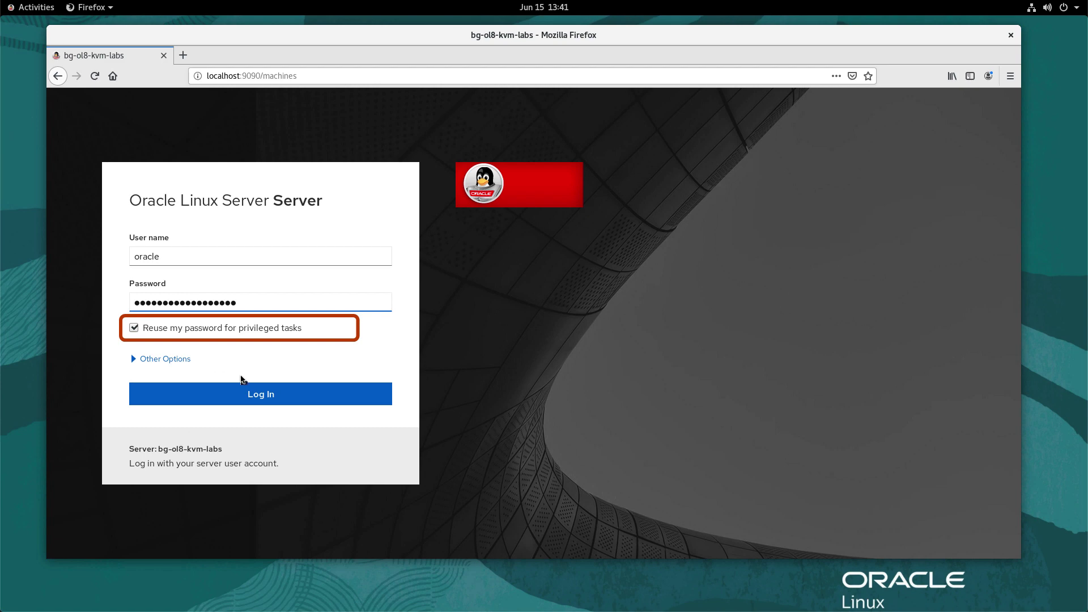
left_click(259, 396)
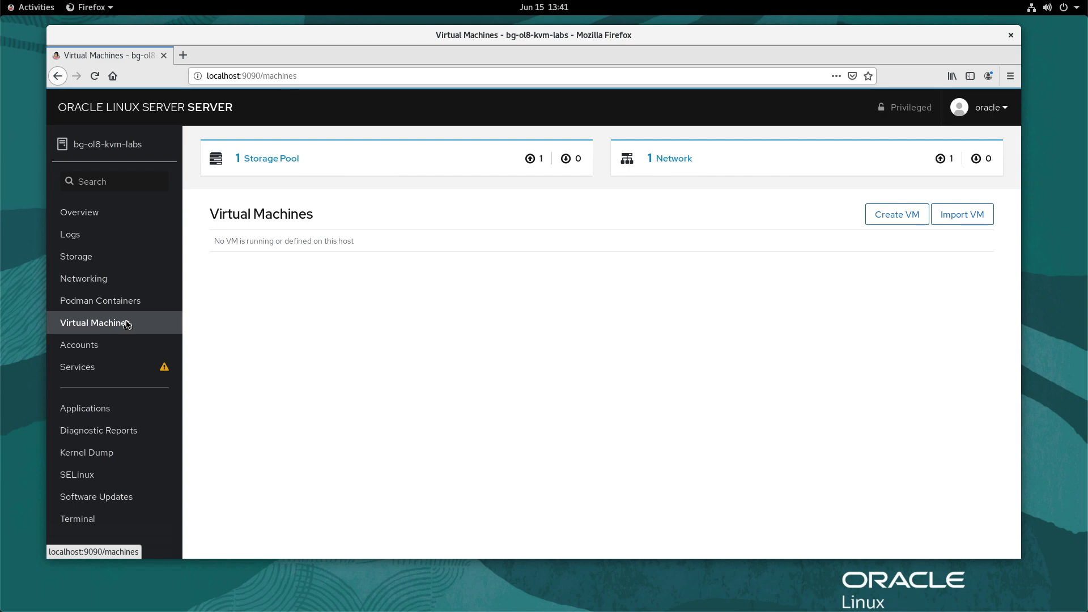
- Review the default storage pool's details, then go back to the Virtual Machines overview
left_click(267, 163)
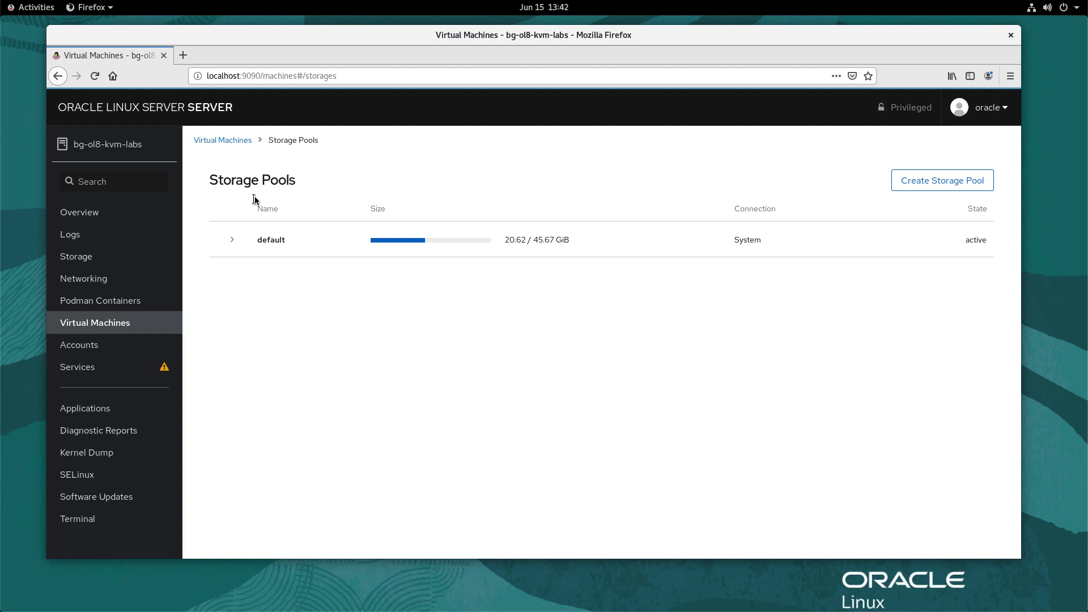
left_click(232, 244)
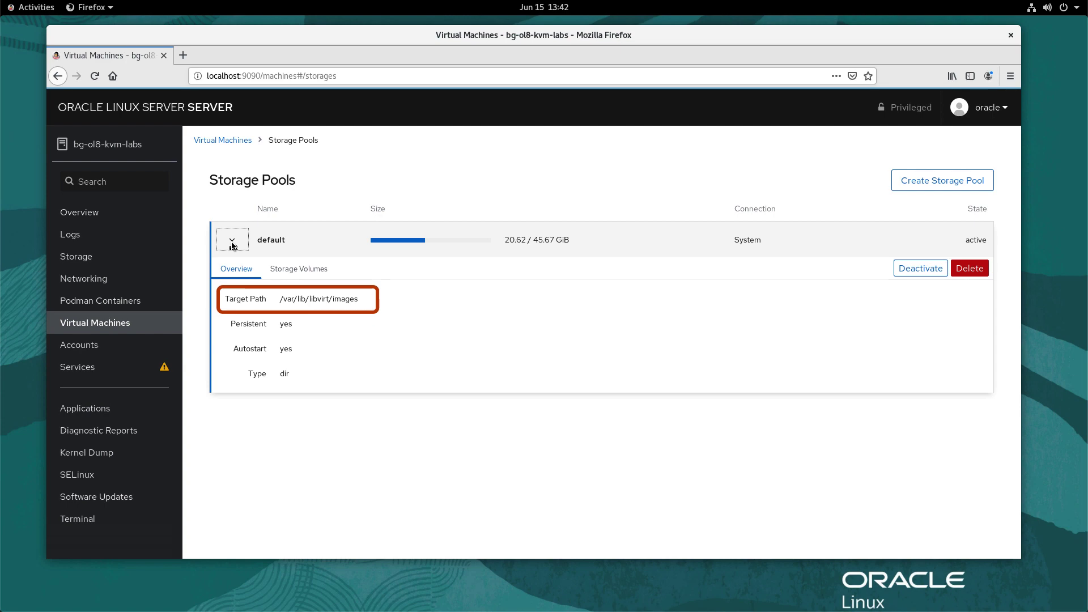
left_click(218, 141)
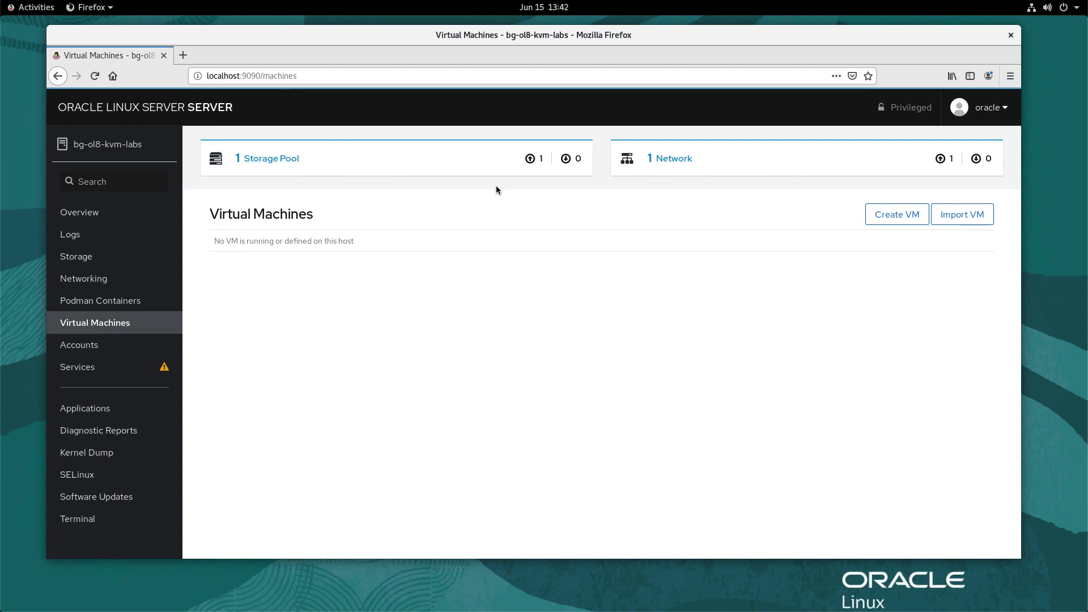
- Start a new VM named ol8-test using Local Install Media from /var/lib/libvirt/images/
left_click(895, 217)
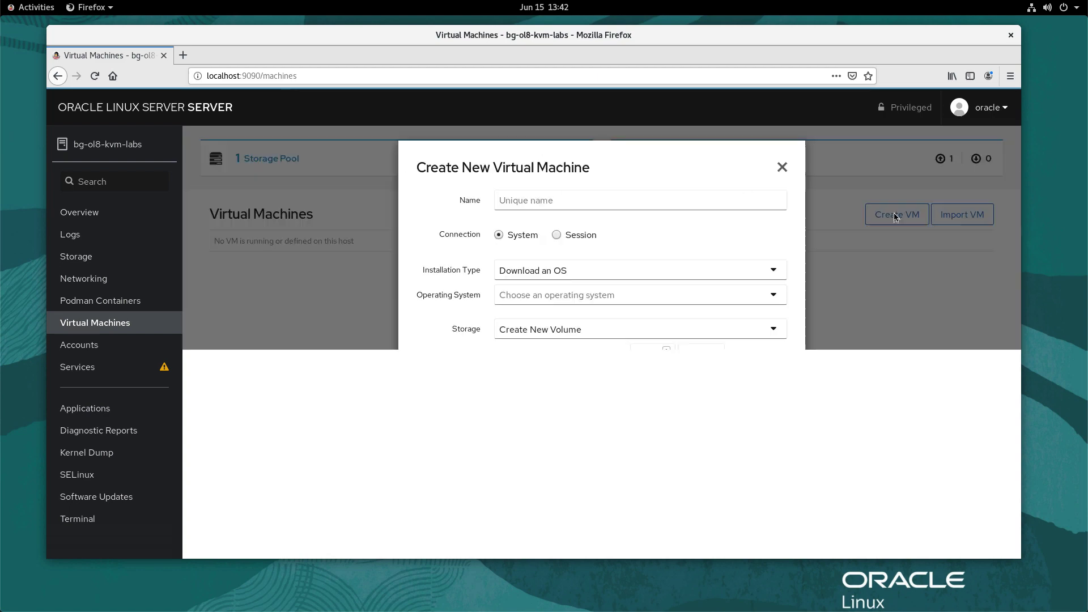
left_click(656, 204)
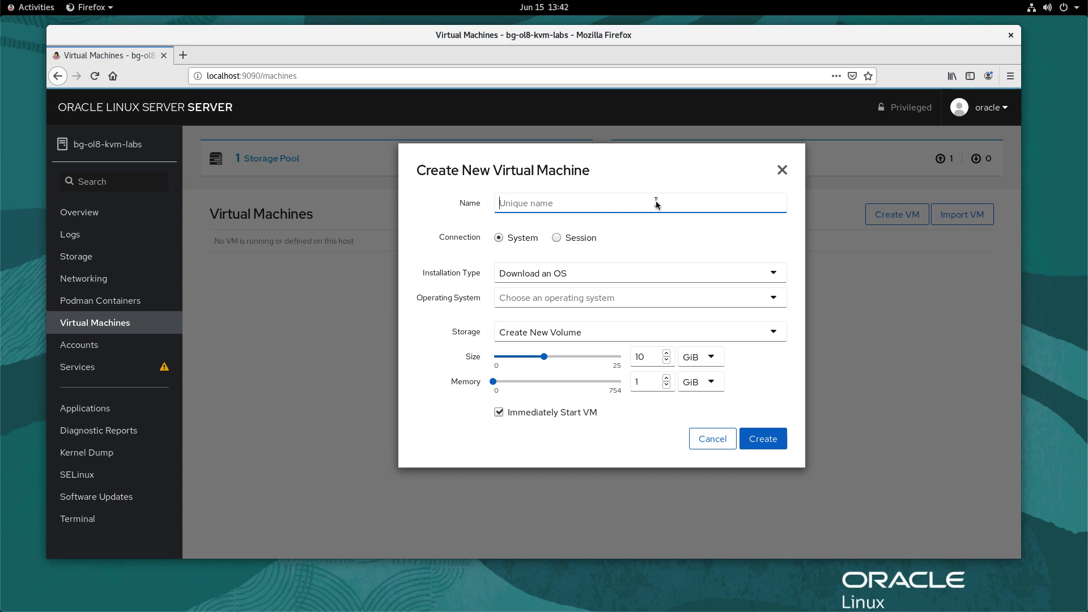
type("ol")
type("8-te")
type("st")
left_click(547, 274)
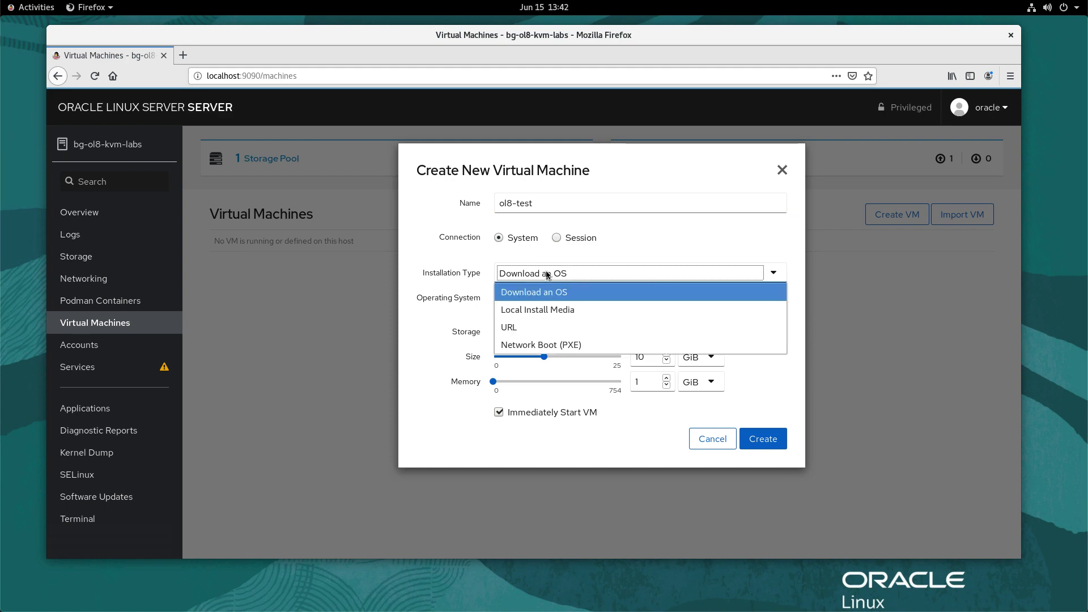
left_click(551, 315)
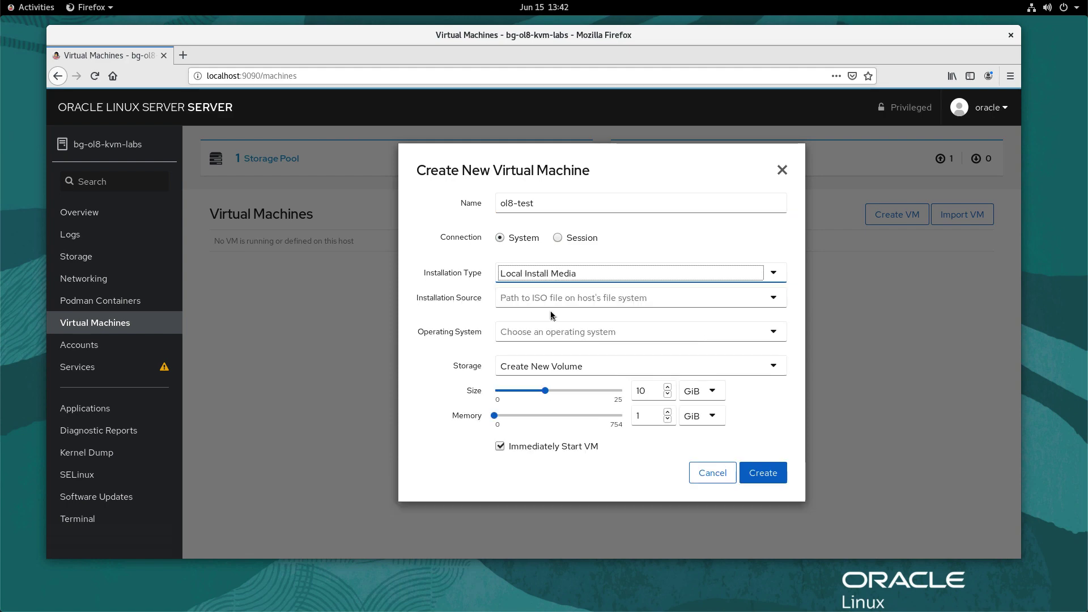
left_click(543, 299)
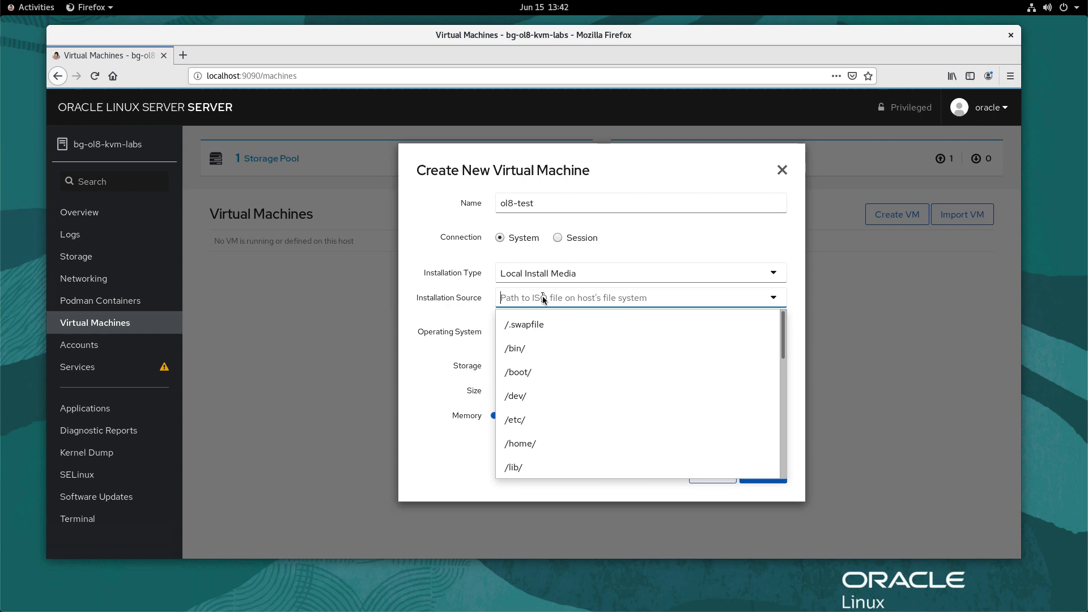
type("/var")
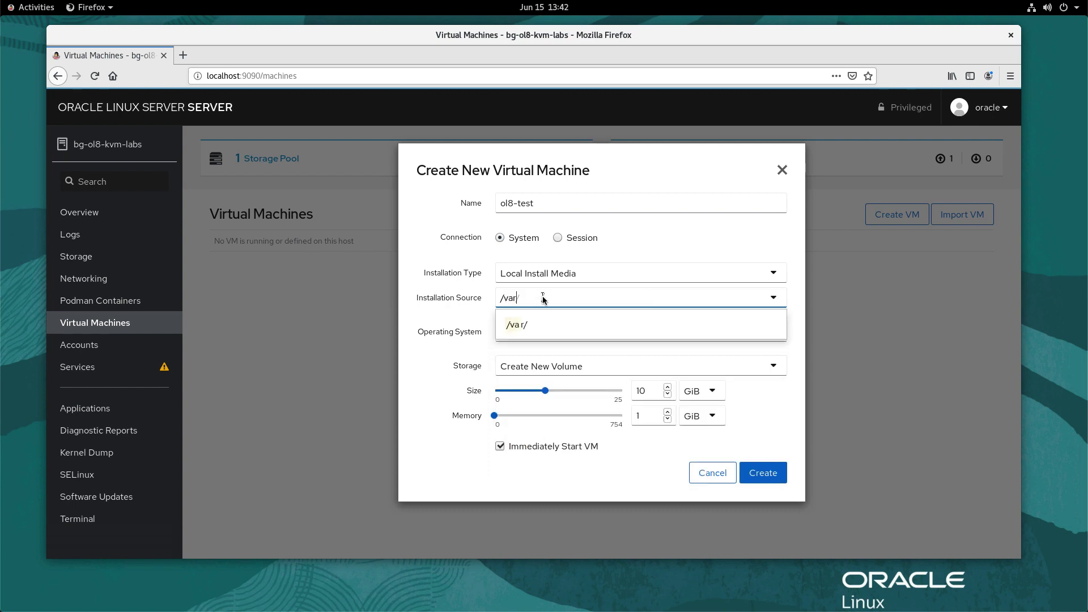
type("/lib/")
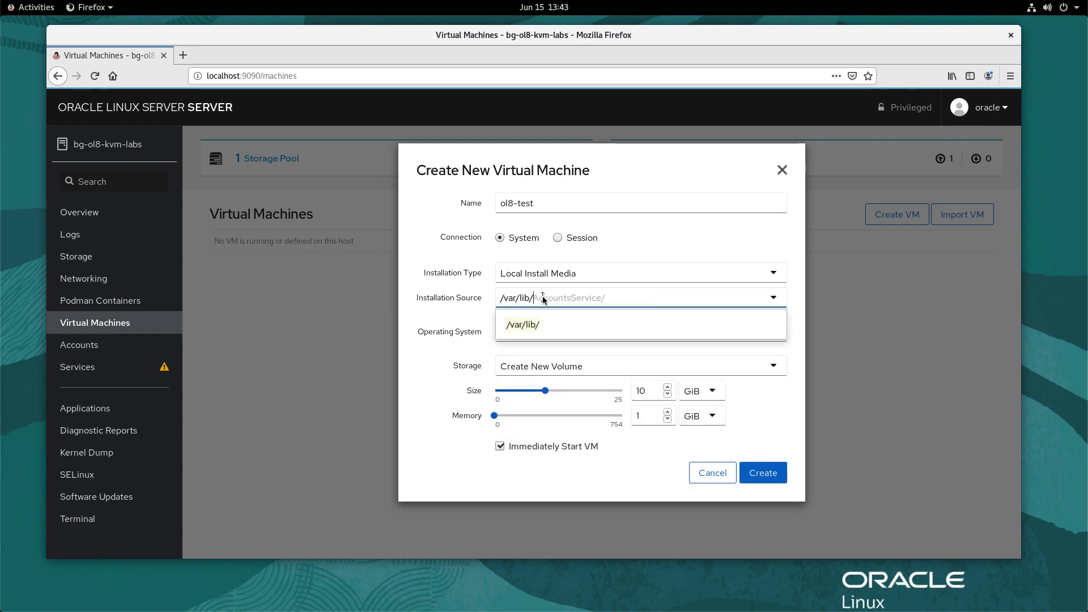
type("lib")
key("Tab")
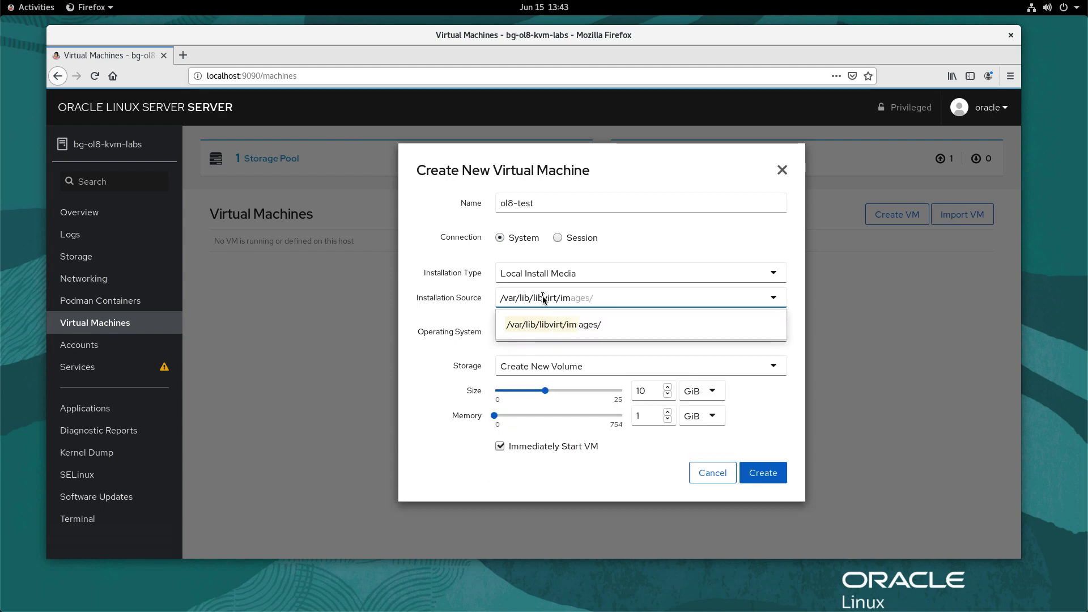
type("ages/")
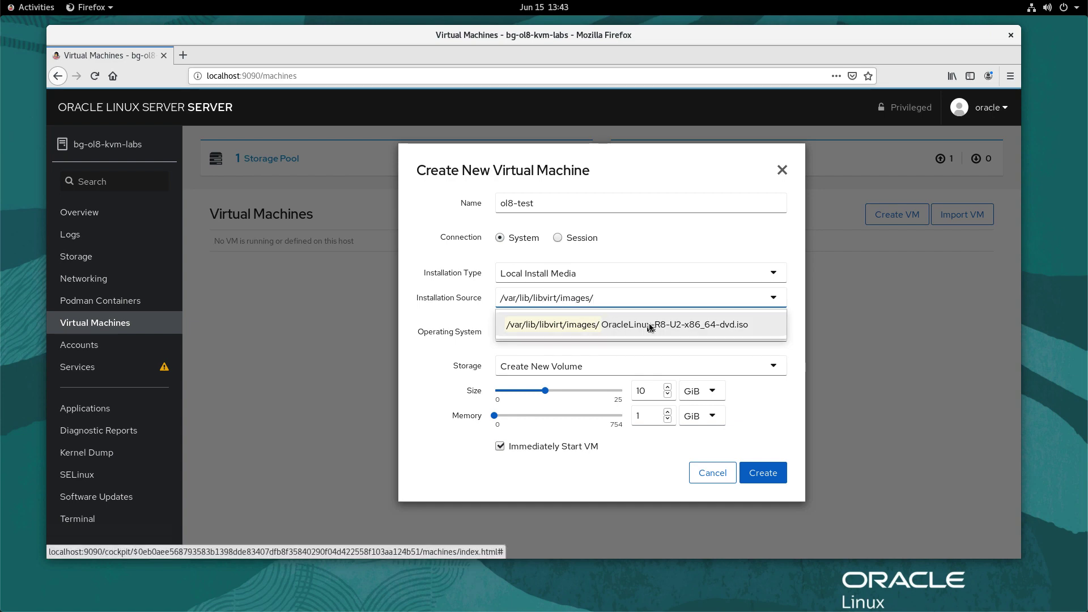
- Use the Oracle Linux 8.2 DVD ISO and OS, with 20 GiB storage and 2 GiB memory
left_click(651, 325)
left_click(534, 334)
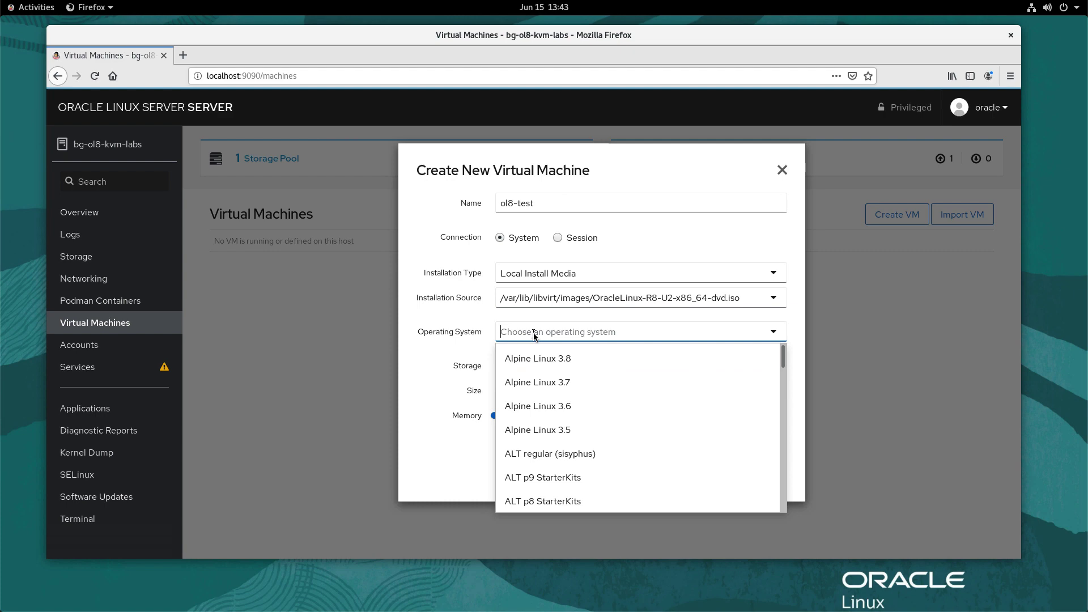
type("oracle")
left_click(567, 361)
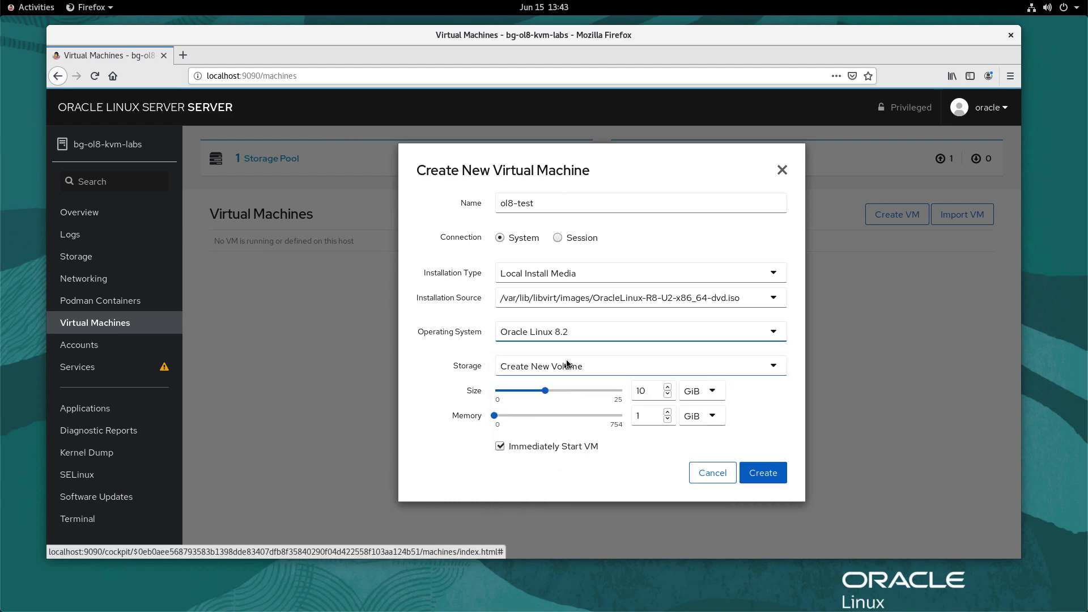
double_click(647, 392)
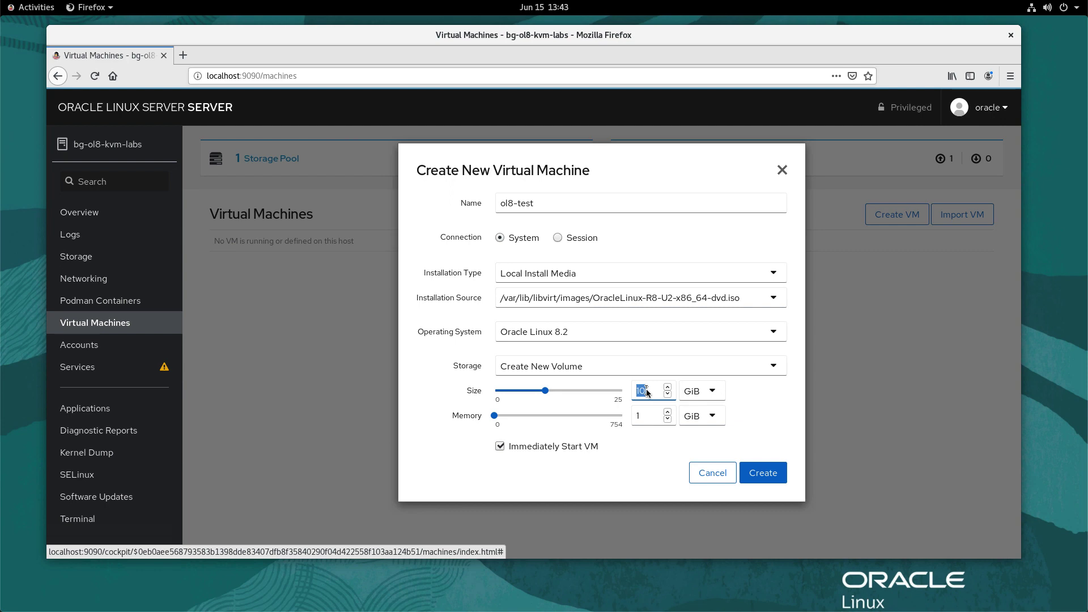
type("20")
double_click(650, 417)
type("2")
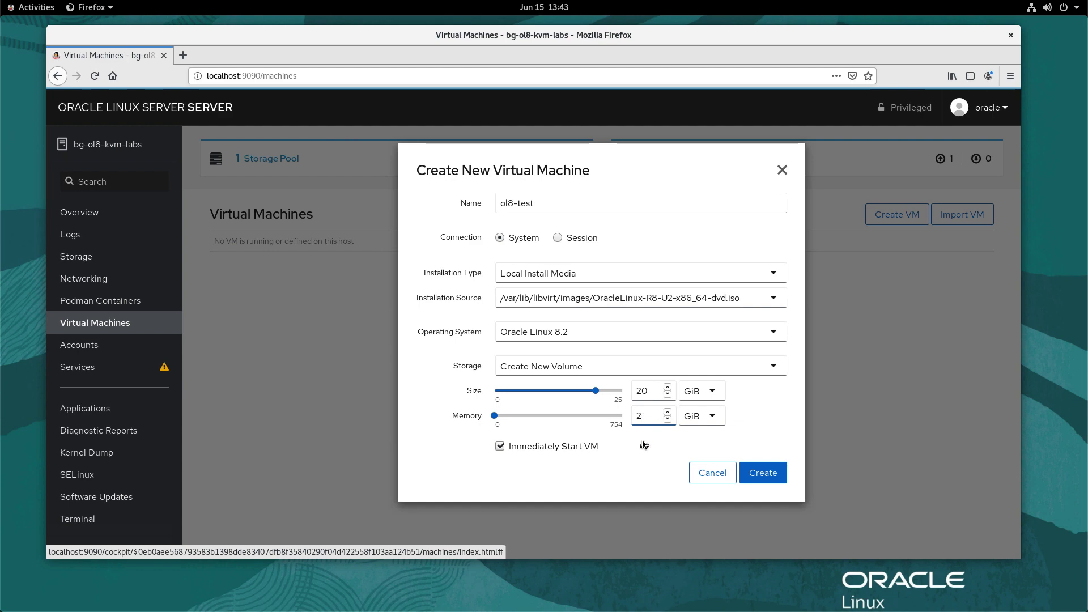
- Enable Immediately Start VM and create the ol8-test virtual machine
key("Tab")
key("Tab")
key("space")
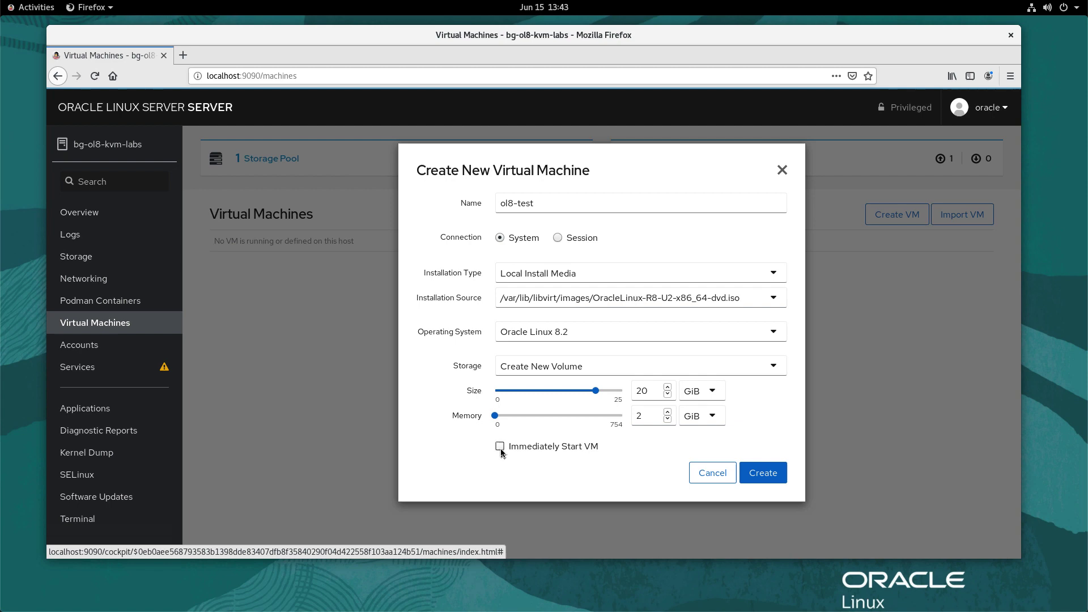
left_click(494, 449)
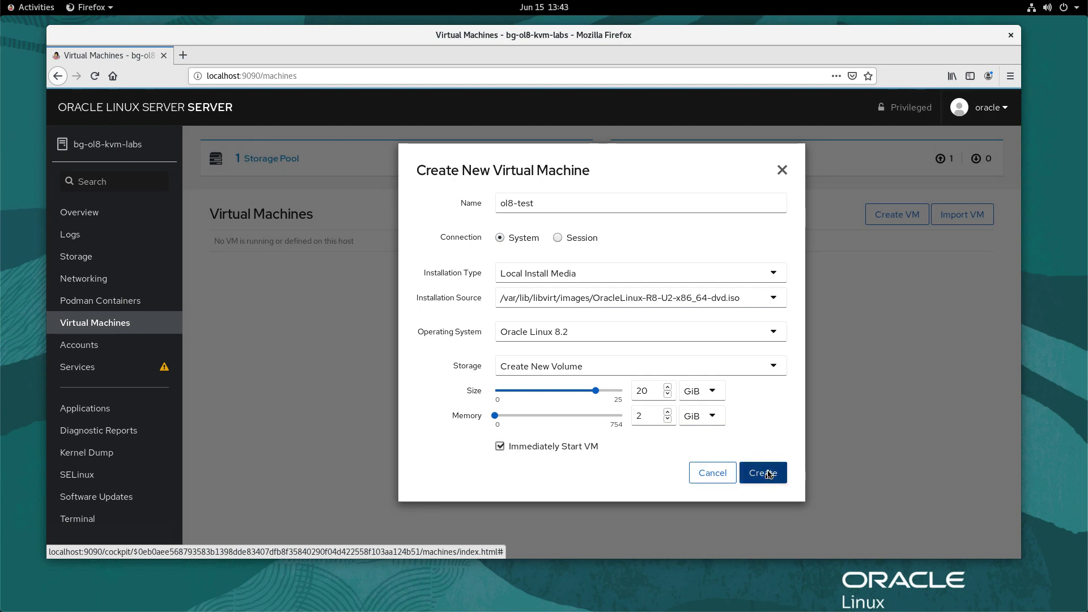
left_click(768, 473)
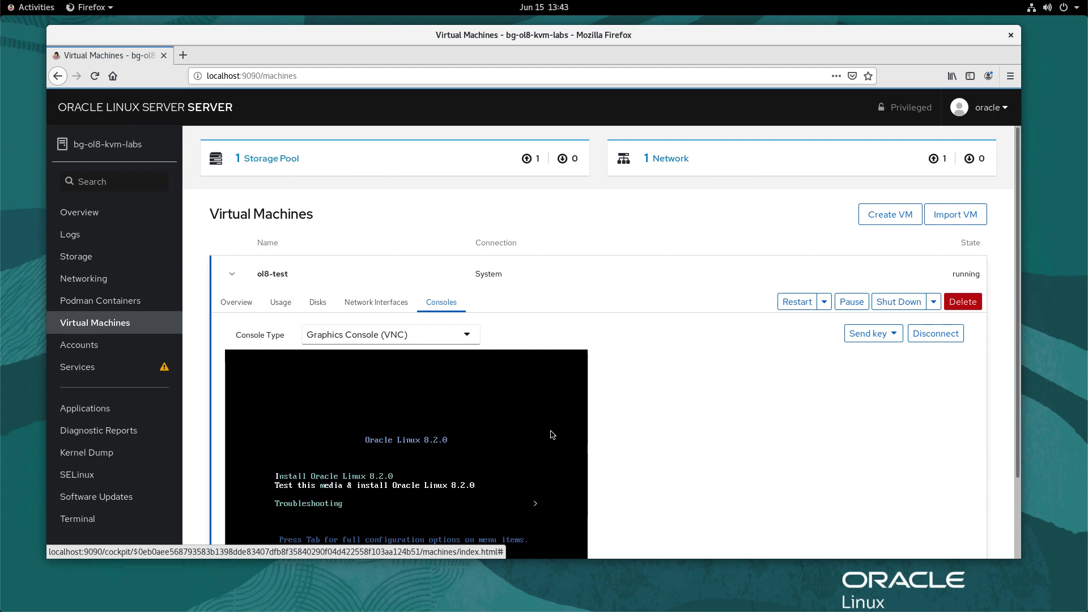
- Choose Install Oracle Linux 8.2.0 from the boot menu and run the installer
key("Up")
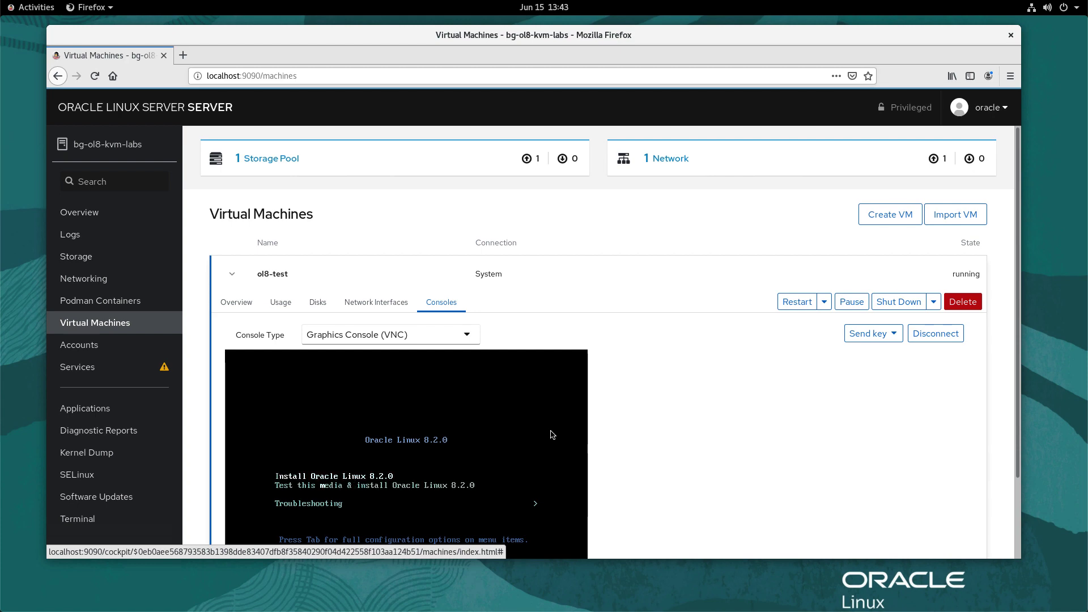
key("Return")
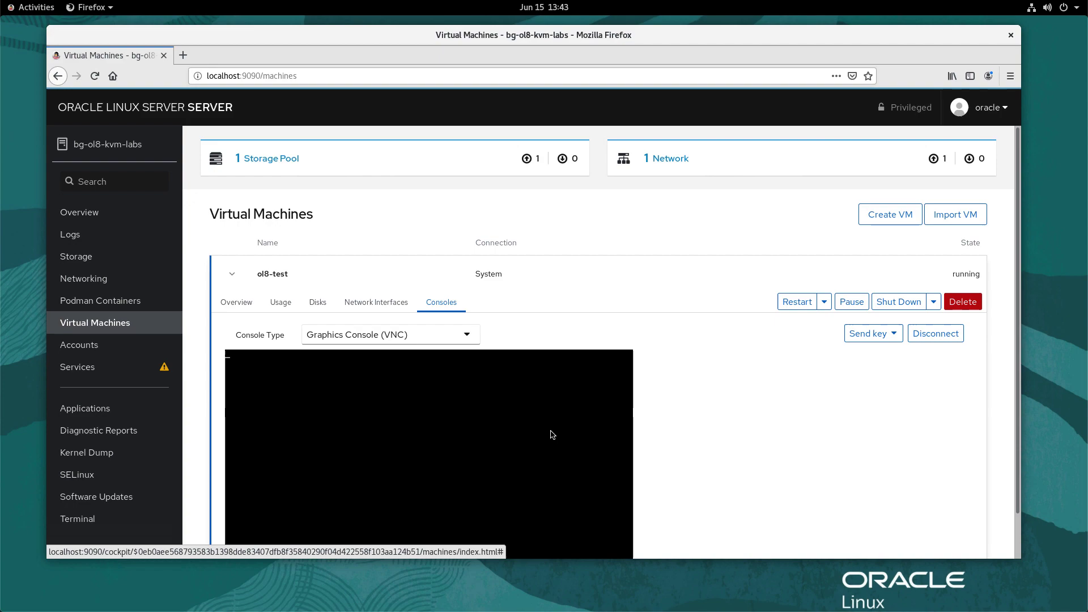
scroll(849, 404, "down", 5)
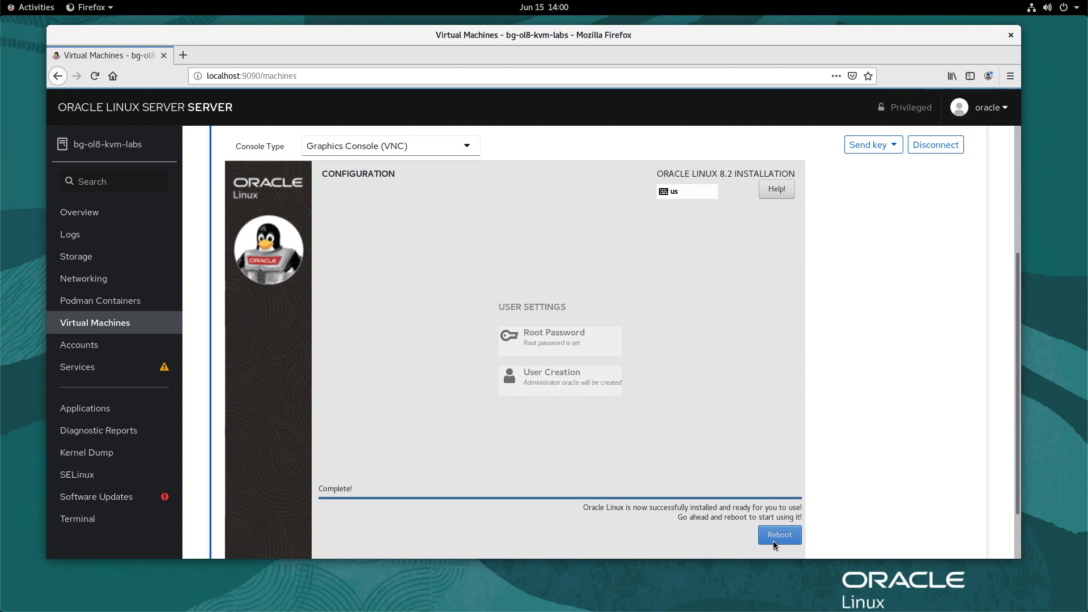
- Reboot out of the installer and remove the cdrom drive from ol8-test's disks
left_click(774, 542)
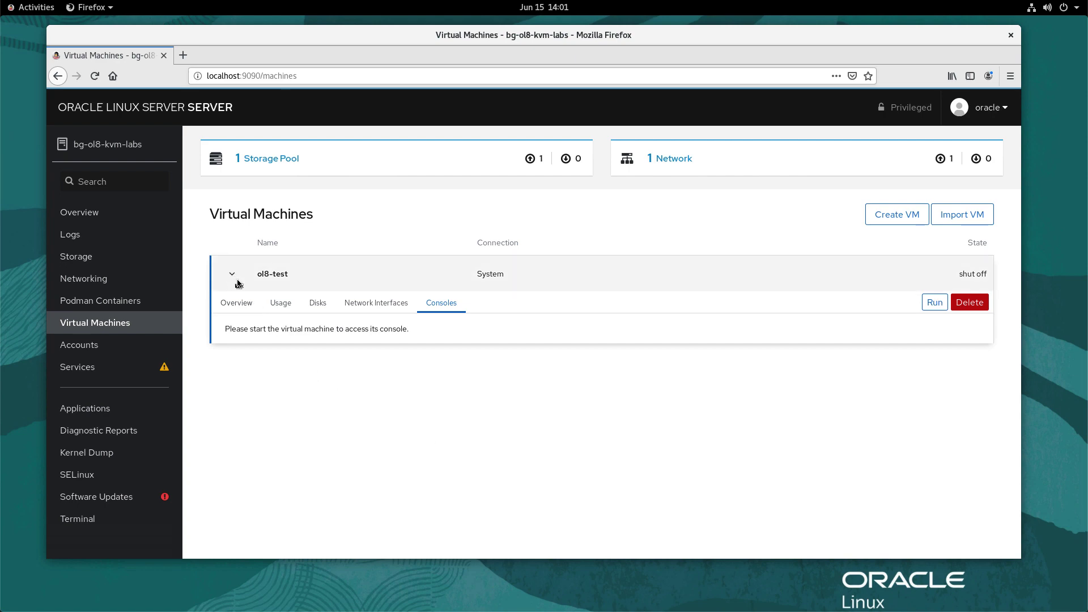
left_click(317, 303)
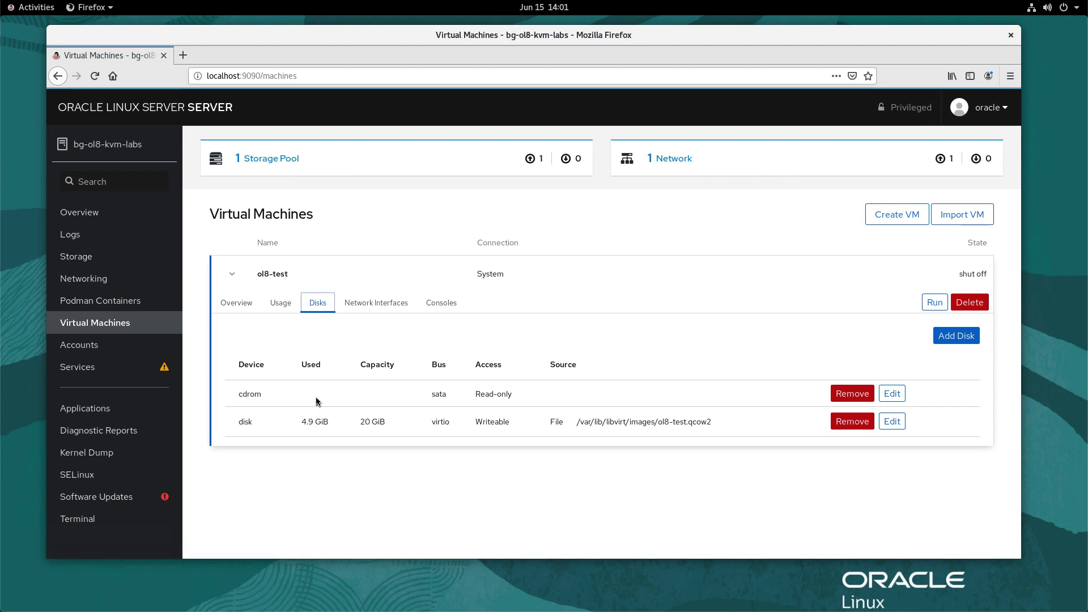
left_click(851, 400)
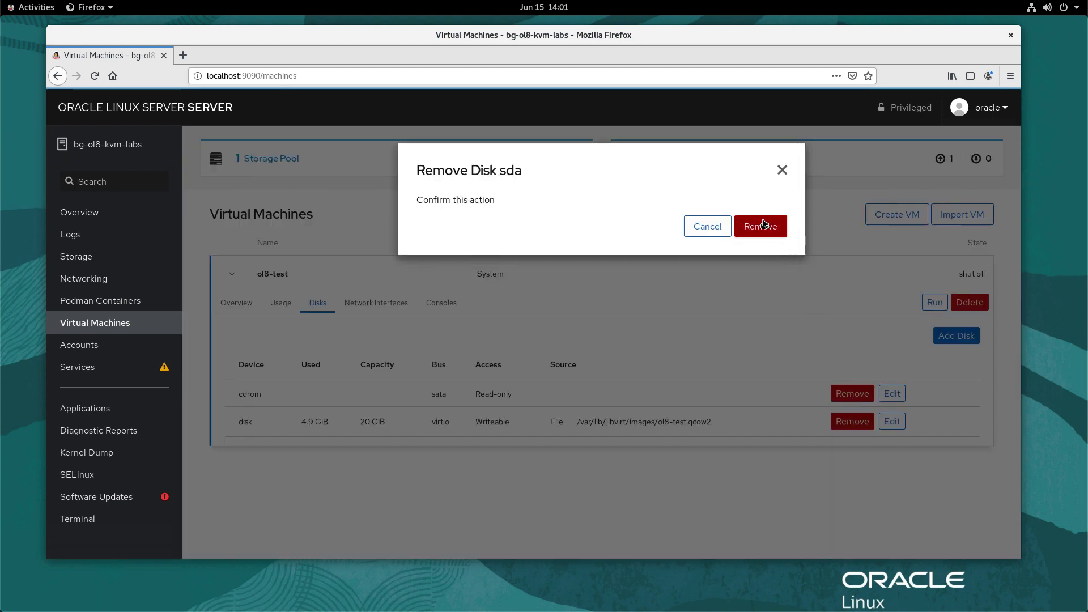
left_click(764, 224)
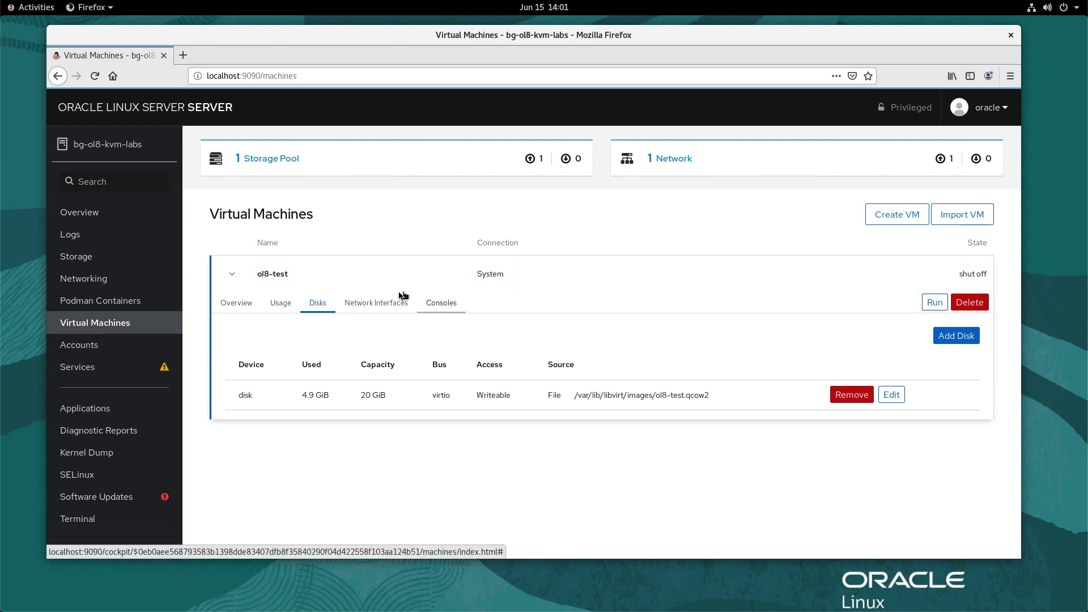
left_click(375, 302)
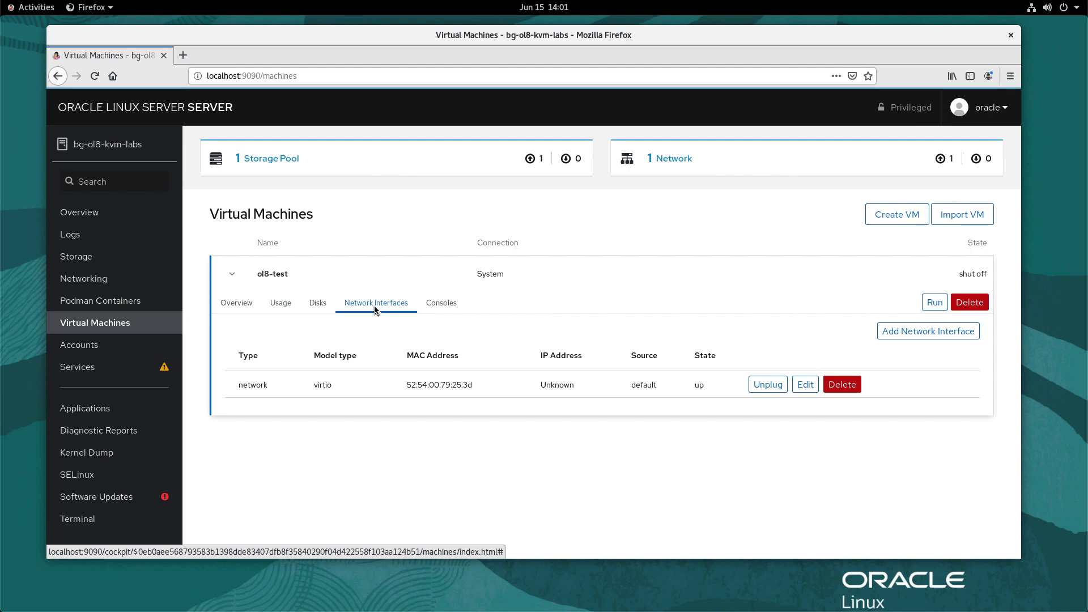
left_click(376, 311)
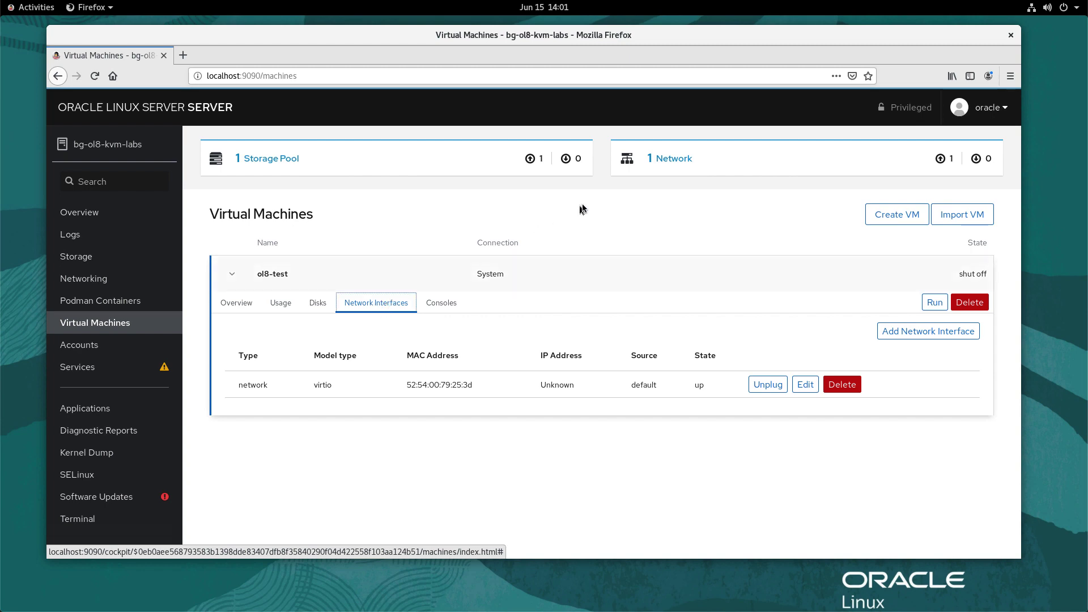
left_click(668, 163)
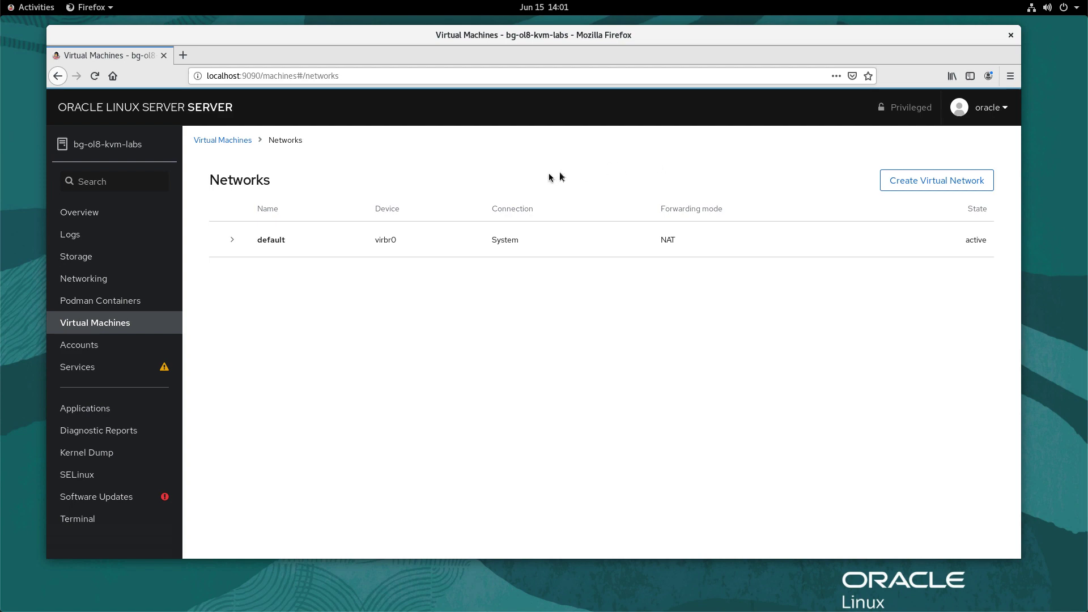
left_click(232, 242)
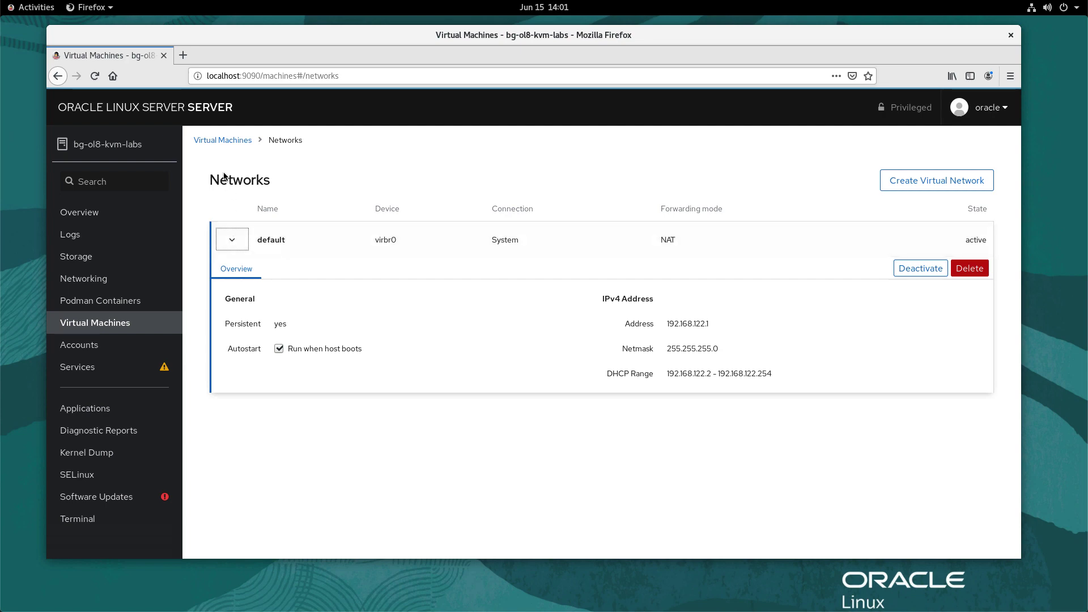
- Expand ol8-test in the VM list, run it, and show its graphical console
left_click(216, 142)
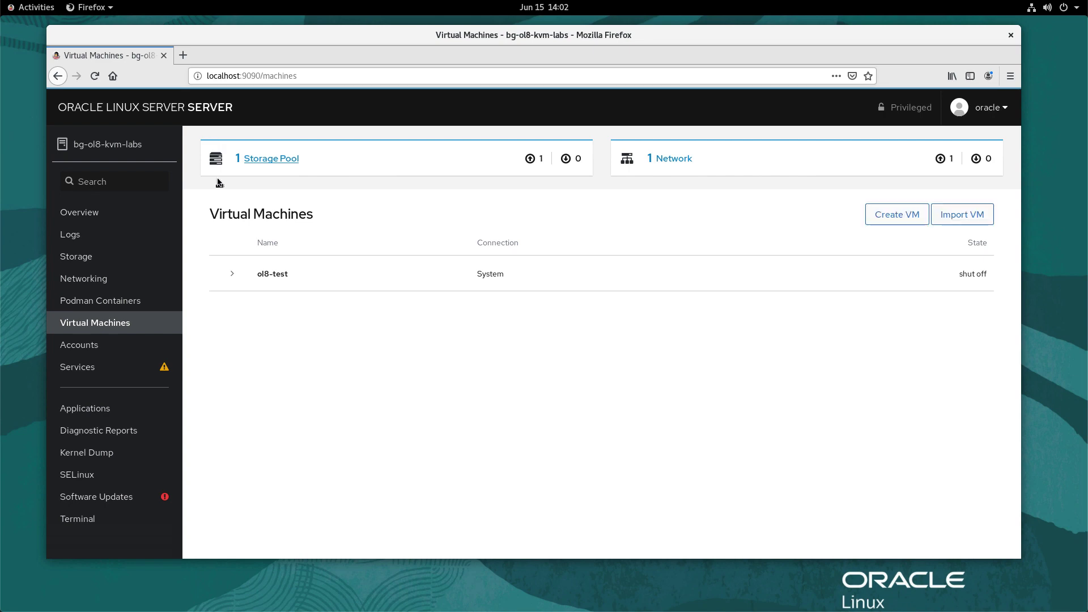
left_click(232, 275)
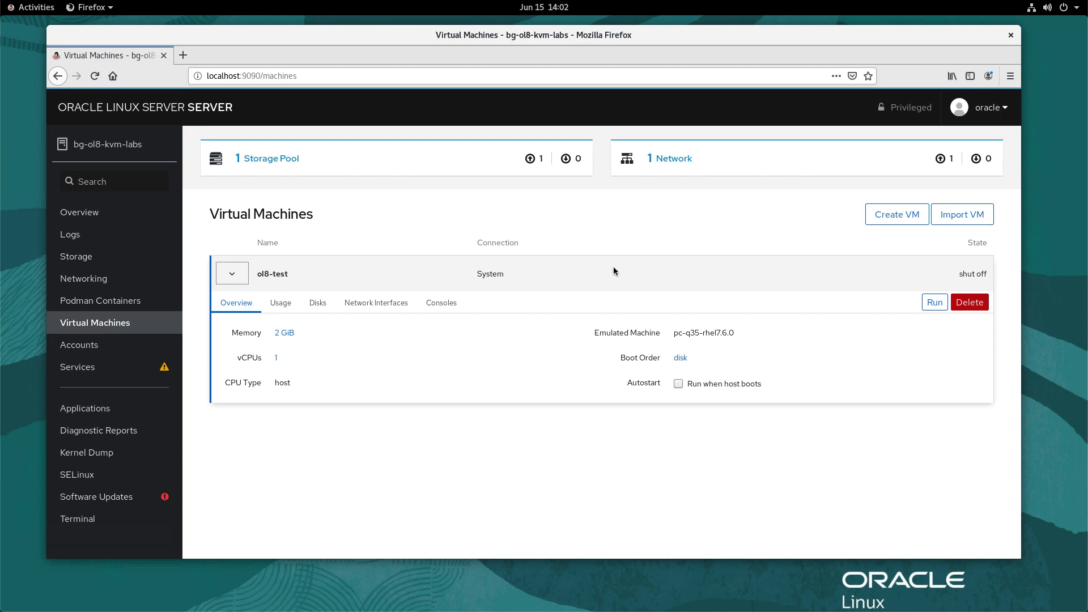
left_click(933, 303)
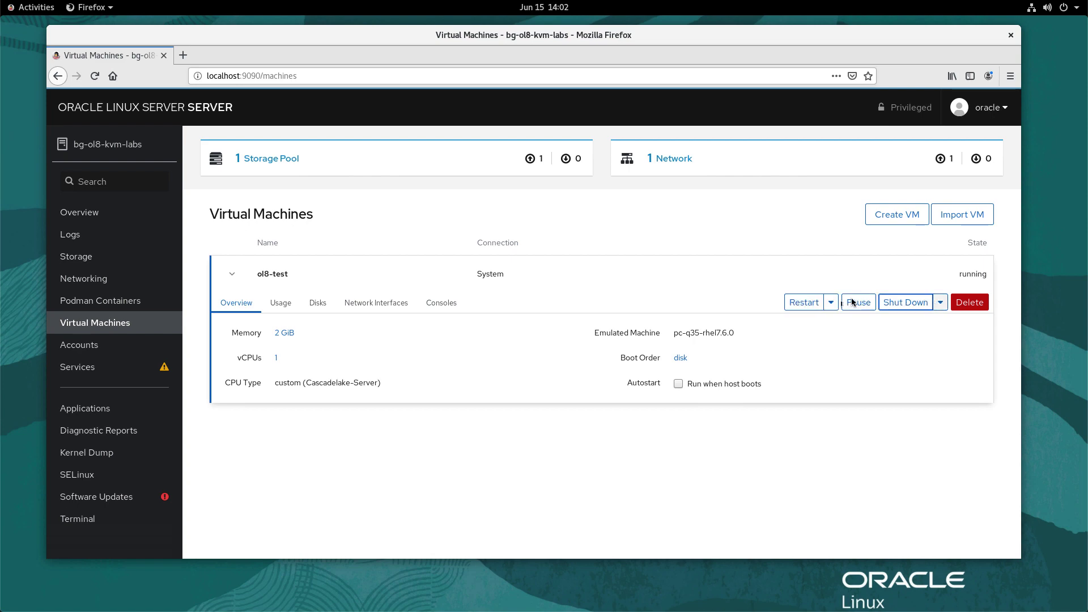
left_click(442, 306)
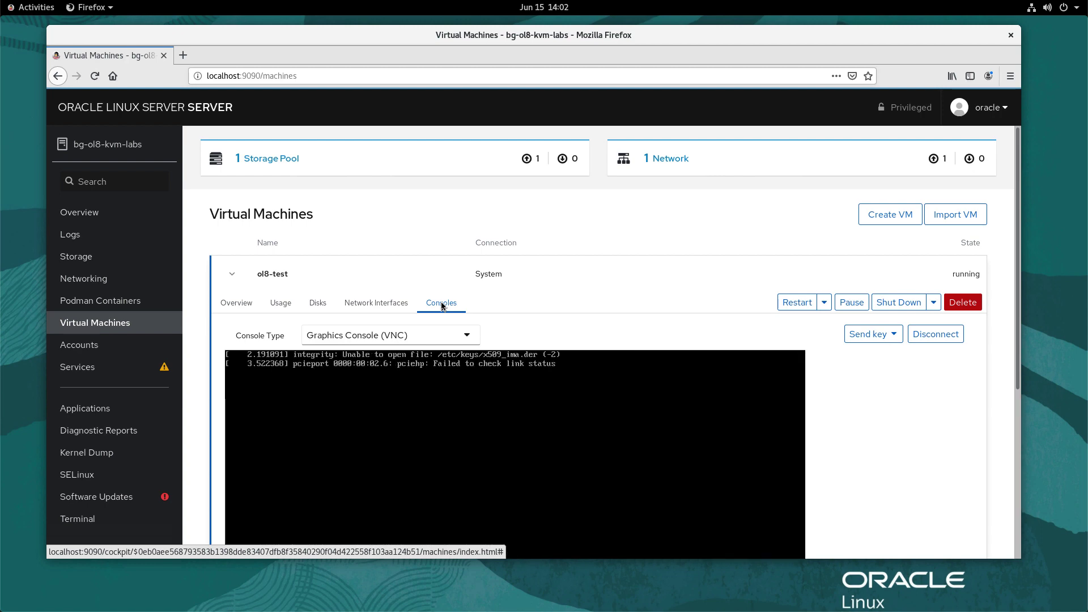
scroll(904, 433, "down", 1)
scroll(904, 433, "down", 3)
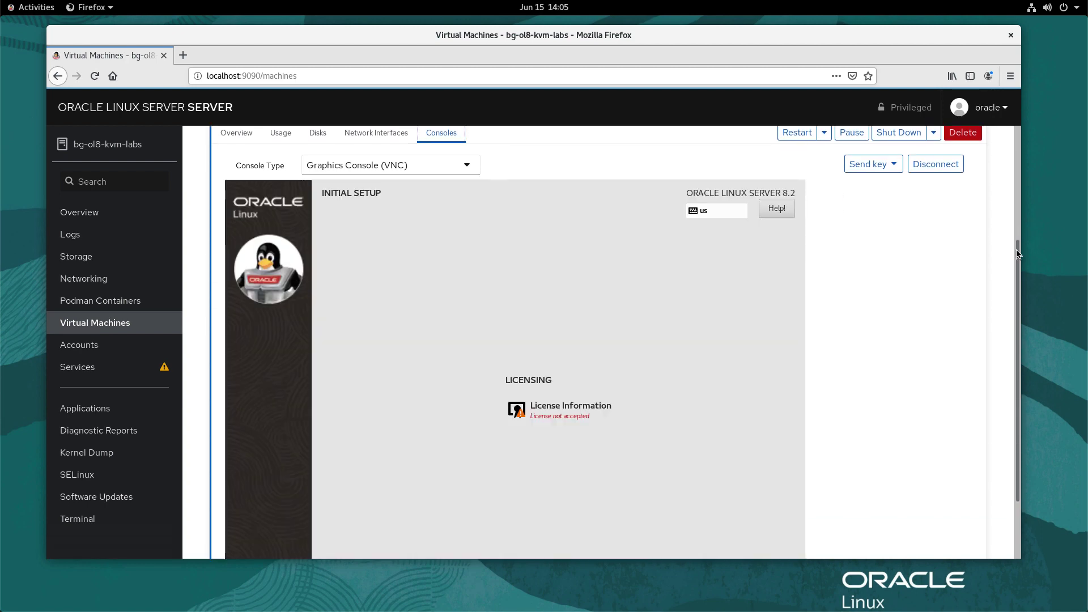
- Accept the Oracle Linux license agreement in Initial Setup
left_click(571, 406)
left_click(278, 549)
left_click(243, 204)
scroll(764, 519, "down", 1)
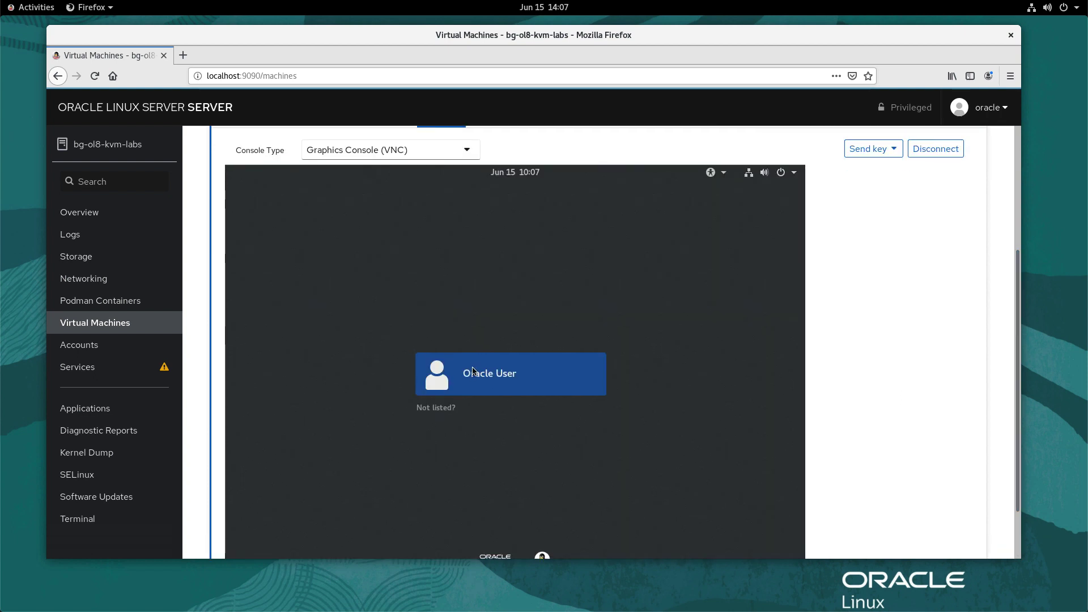
- Sign in as Oracle User, finish setup, and dismiss the help window and registration notice
left_click(473, 371)
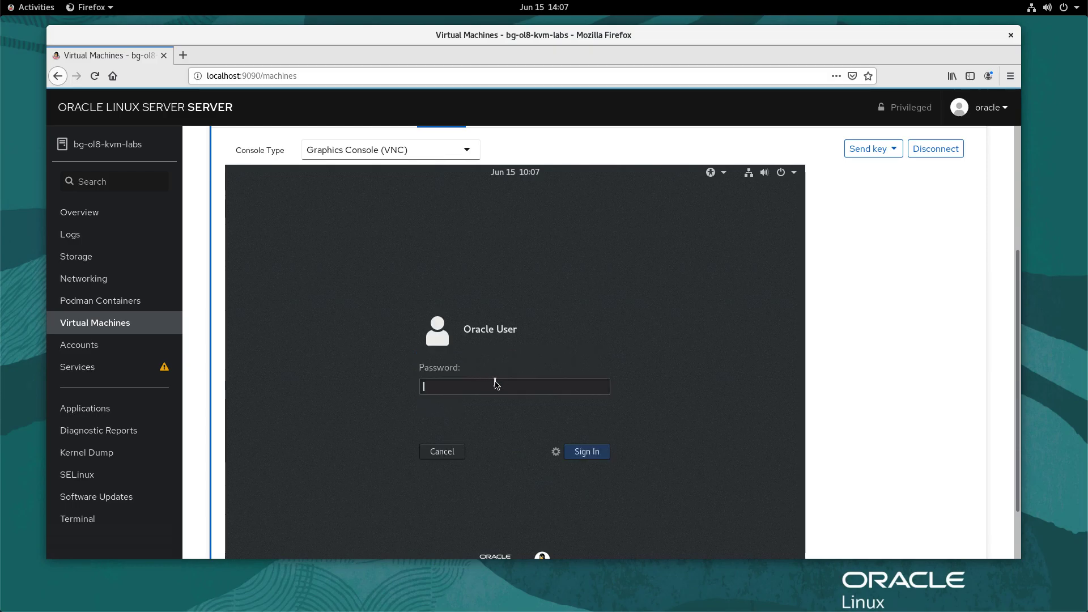
type("oracle")
key("Return")
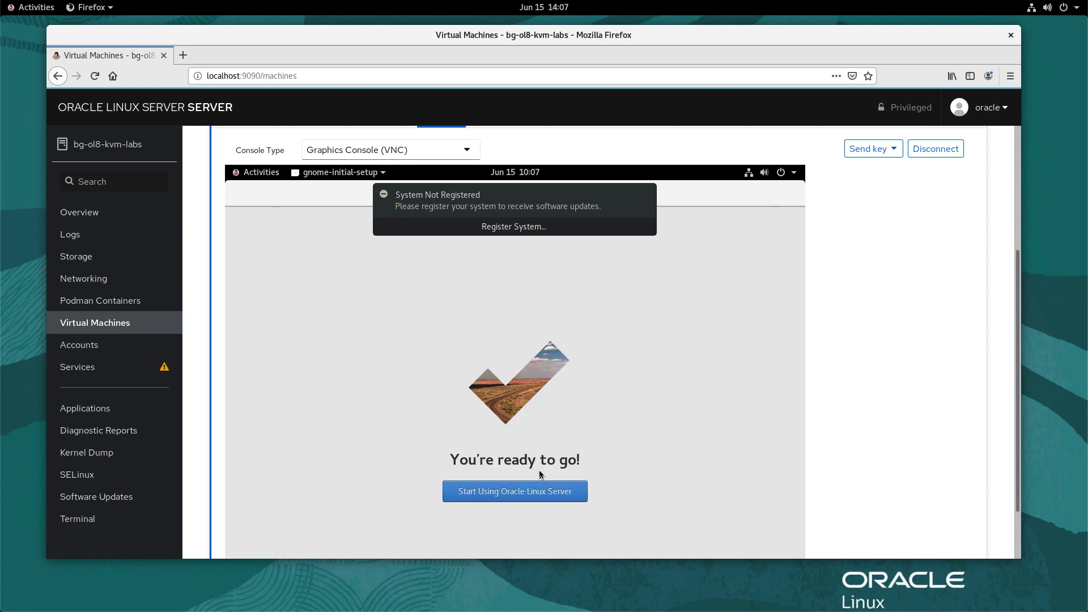
left_click(540, 492)
left_click(790, 195)
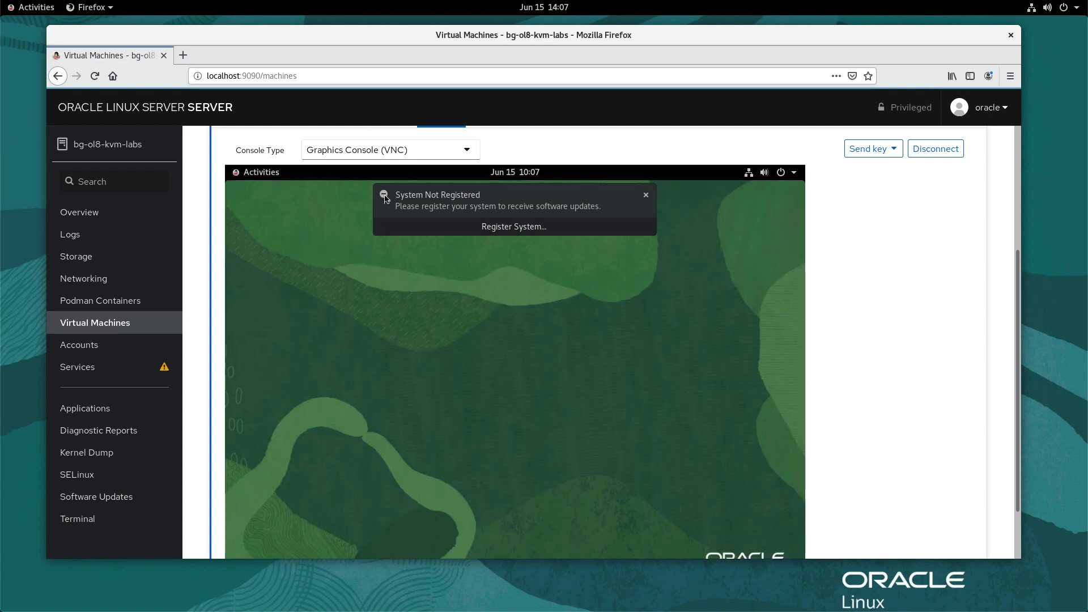
left_click(644, 198)
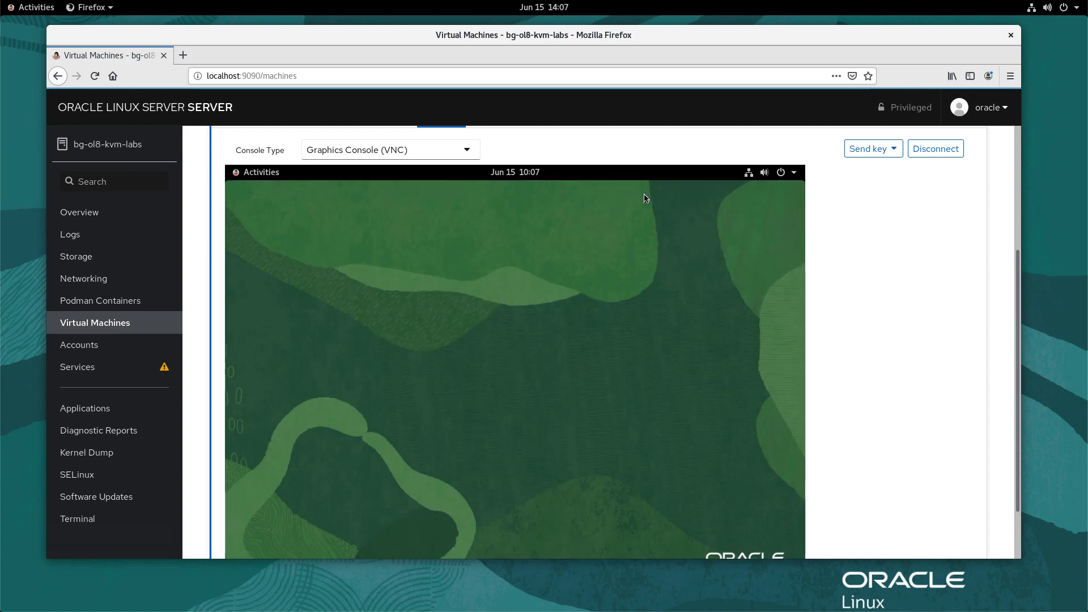
- Open a Terminal in ol8-test and run 'ip a' to show 192.168.122.111
left_click(258, 173)
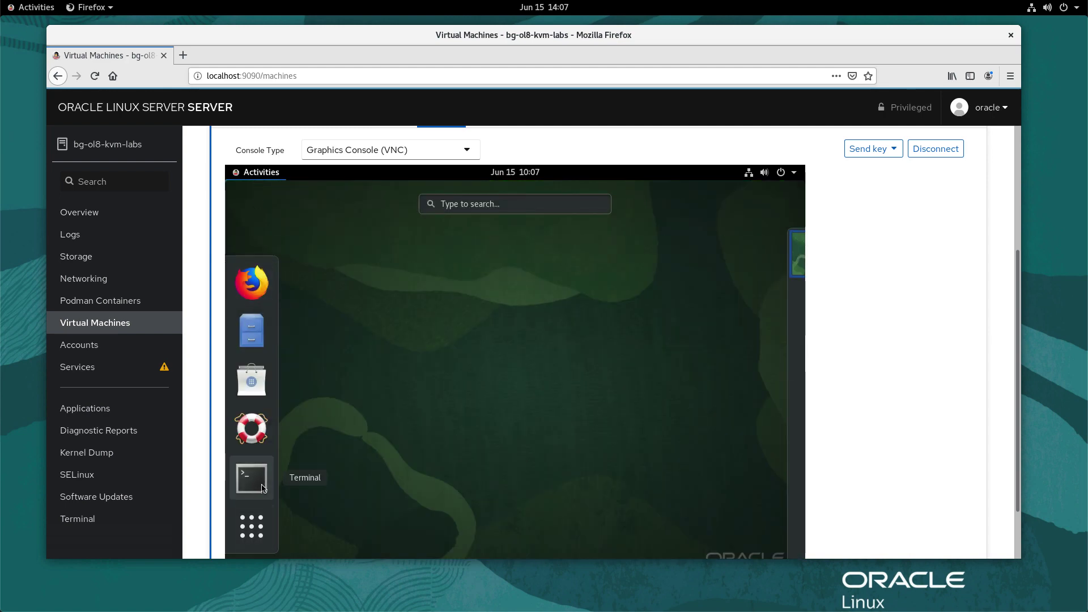
left_click(263, 488)
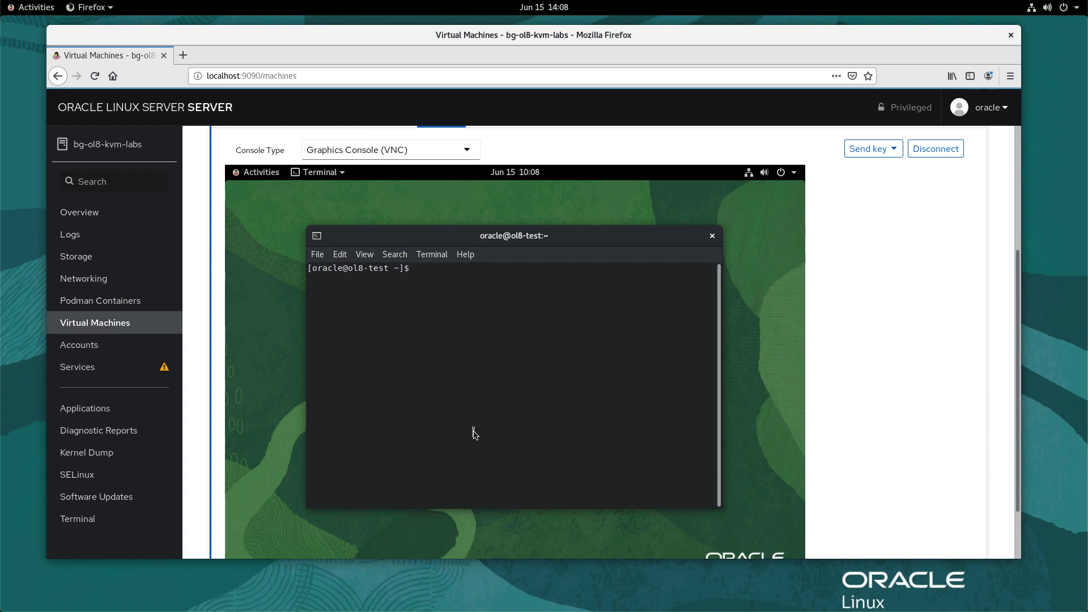
type("ip a")
key("Return")
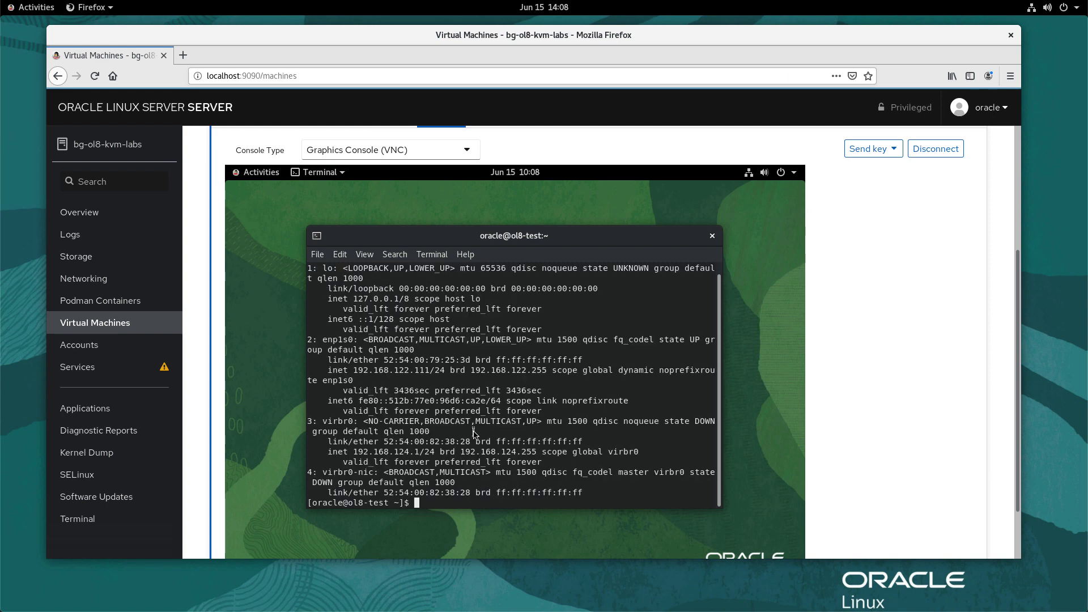